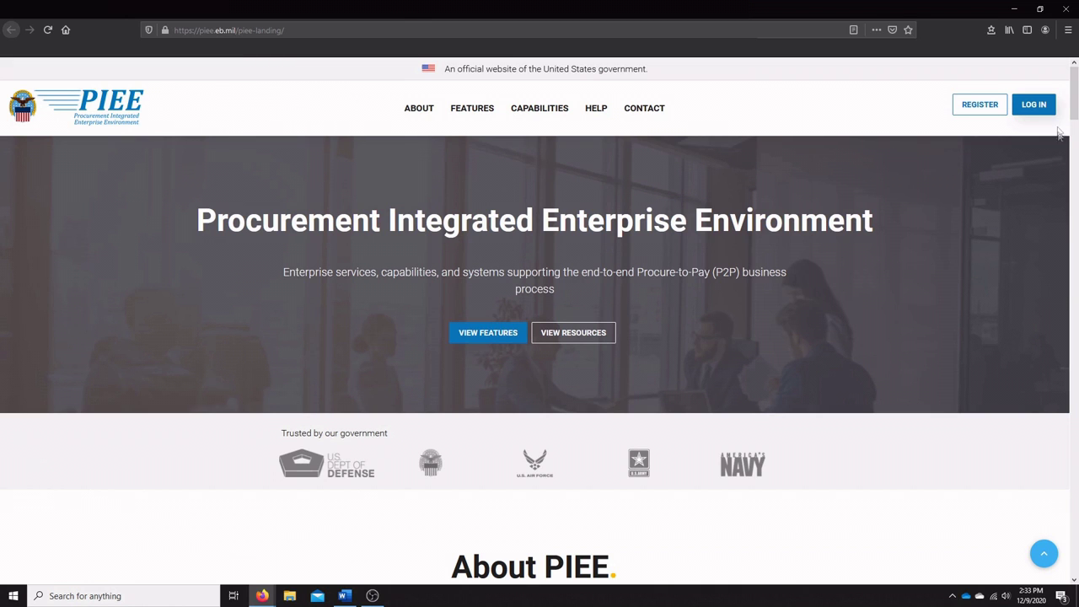
Open the PIEE login page, accept the consent statement and bring the login form into view.
left_click(1034, 105)
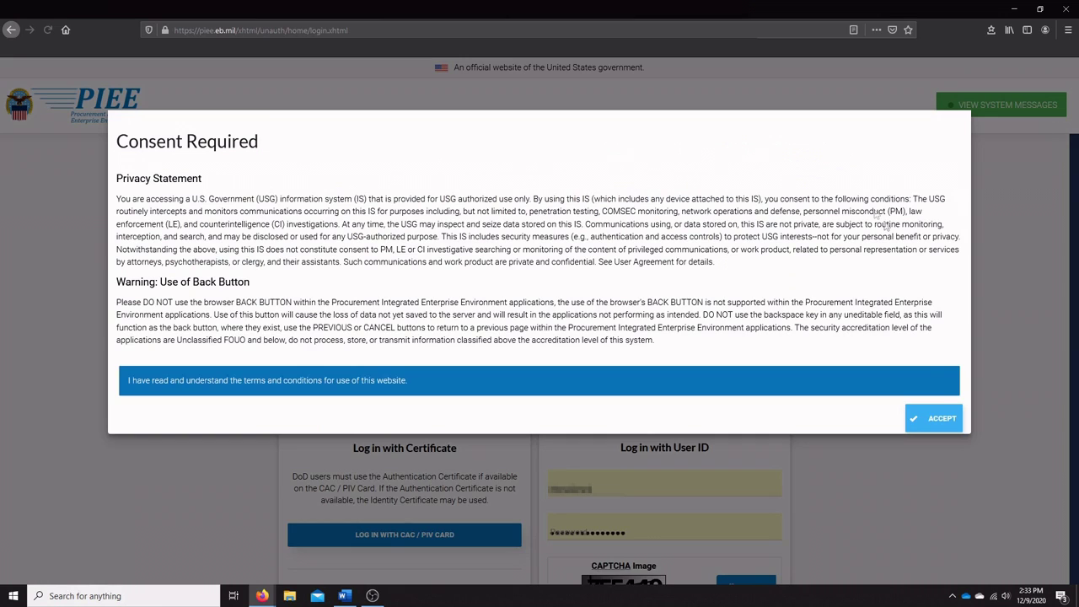
left_click(928, 420)
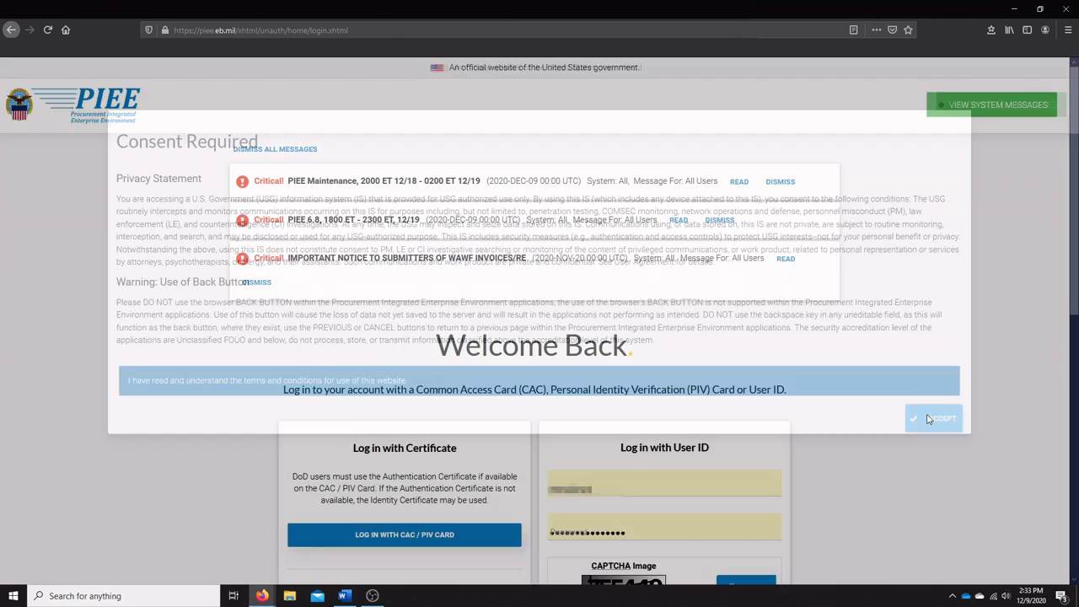
scroll(691, 340, "down", 2)
scroll(691, 337, "down", 3)
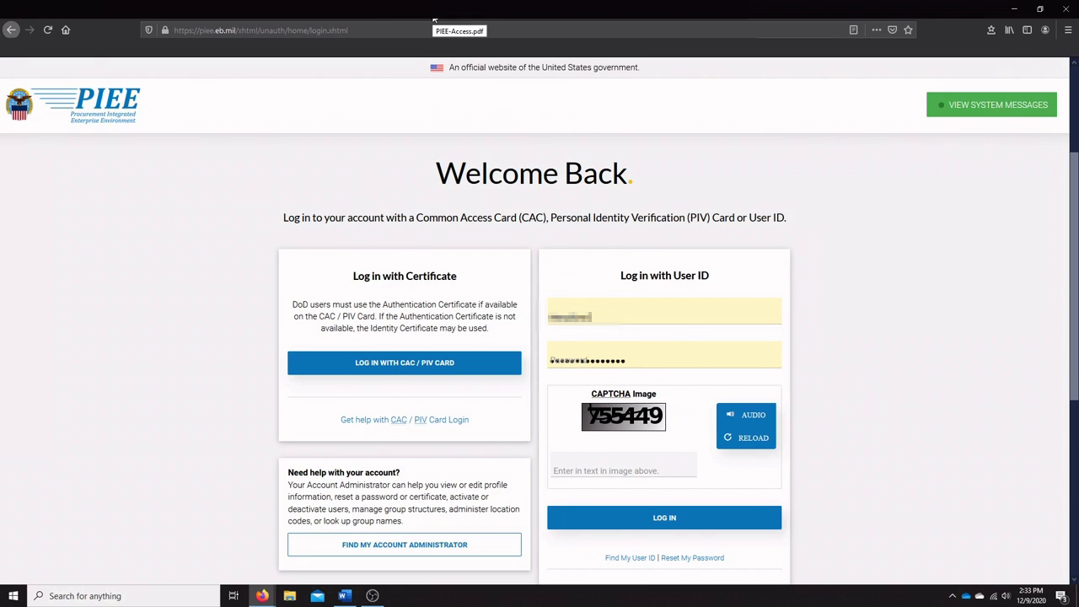
left_click(434, 19)
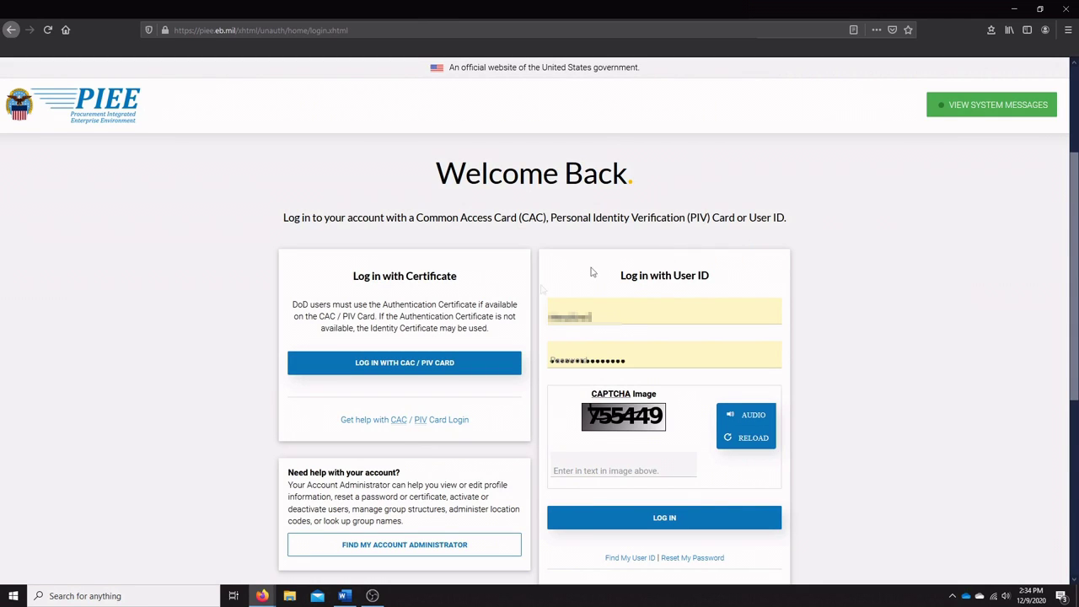
Enter the CAPTCHA code from the image in the user ID login form and log in.
left_click(608, 461)
type("755")
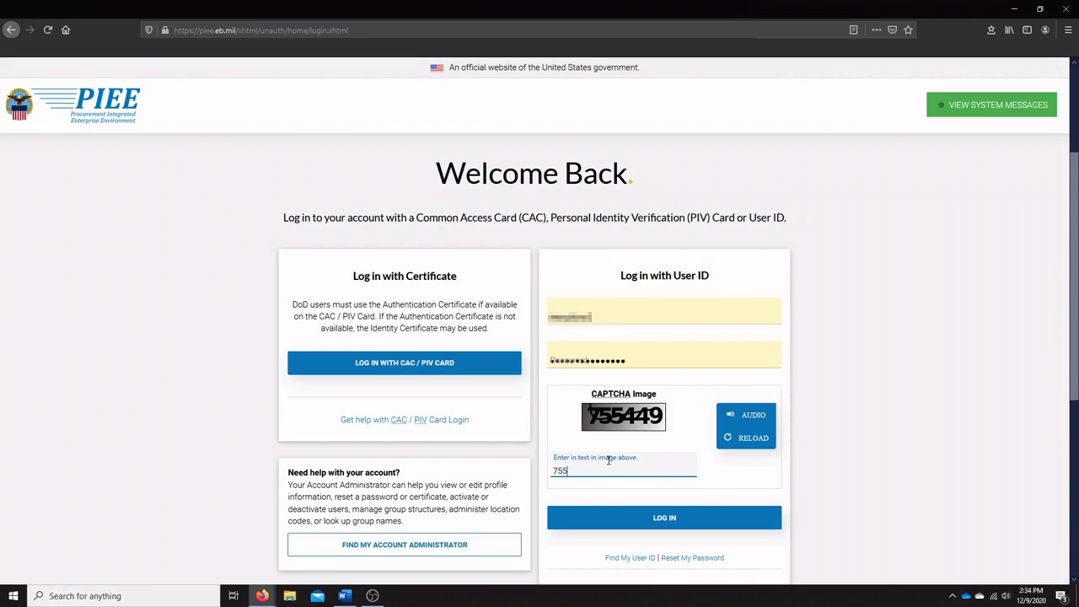
type("449")
left_click(721, 517)
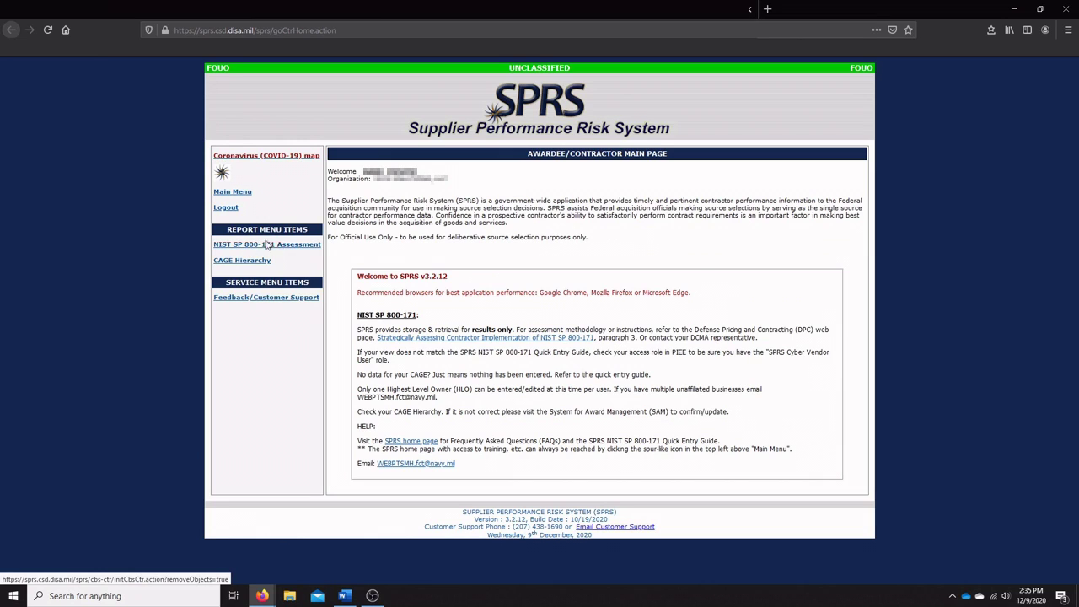
Open the NIST SP 800-171 assessment records in SPRS.
left_click(309, 245)
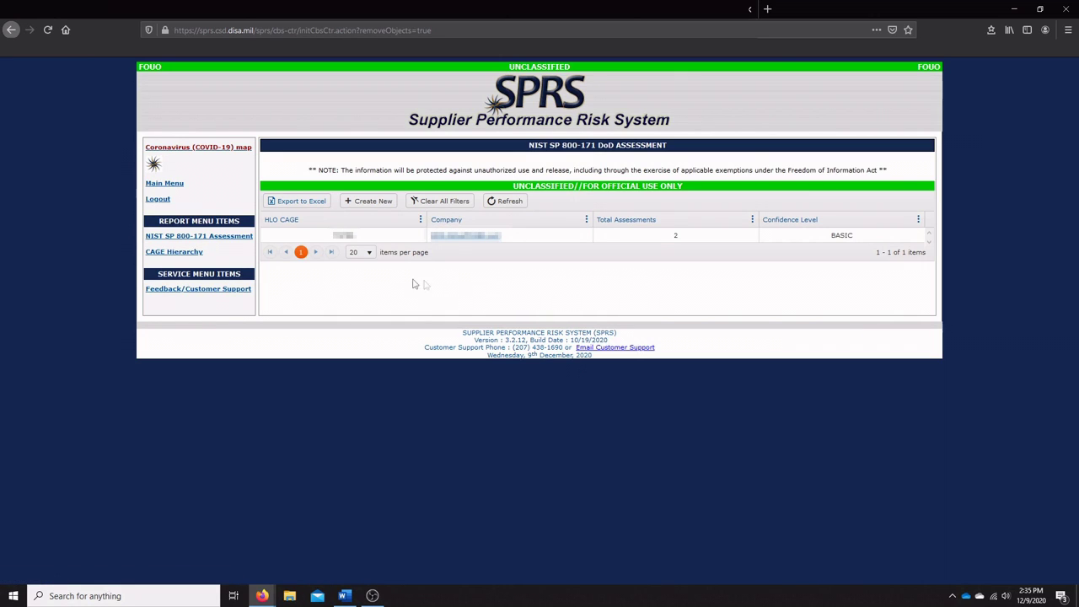
left_click(480, 240)
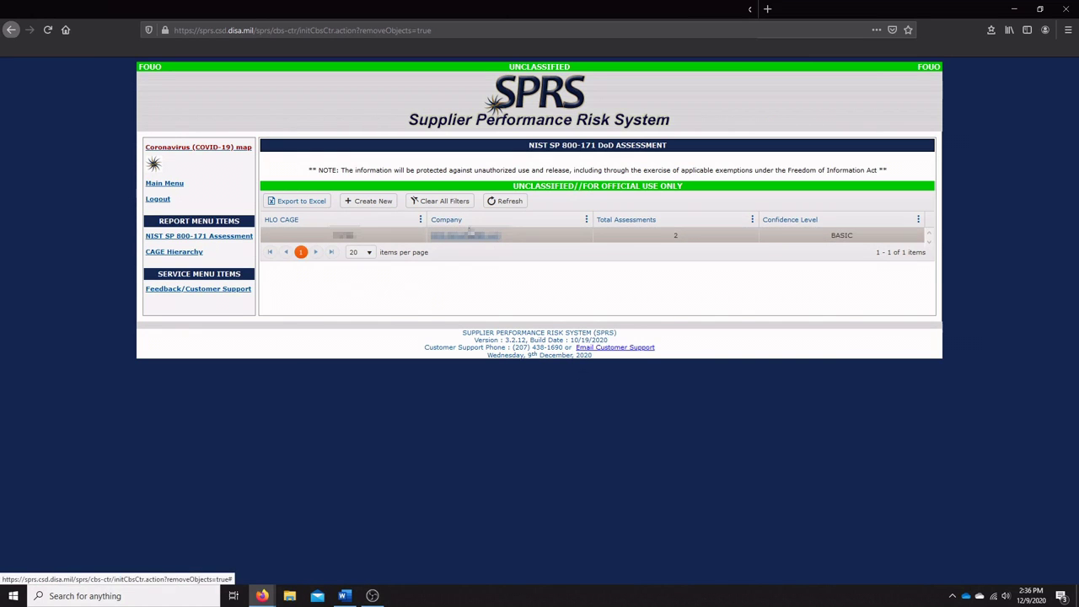
left_click(374, 201)
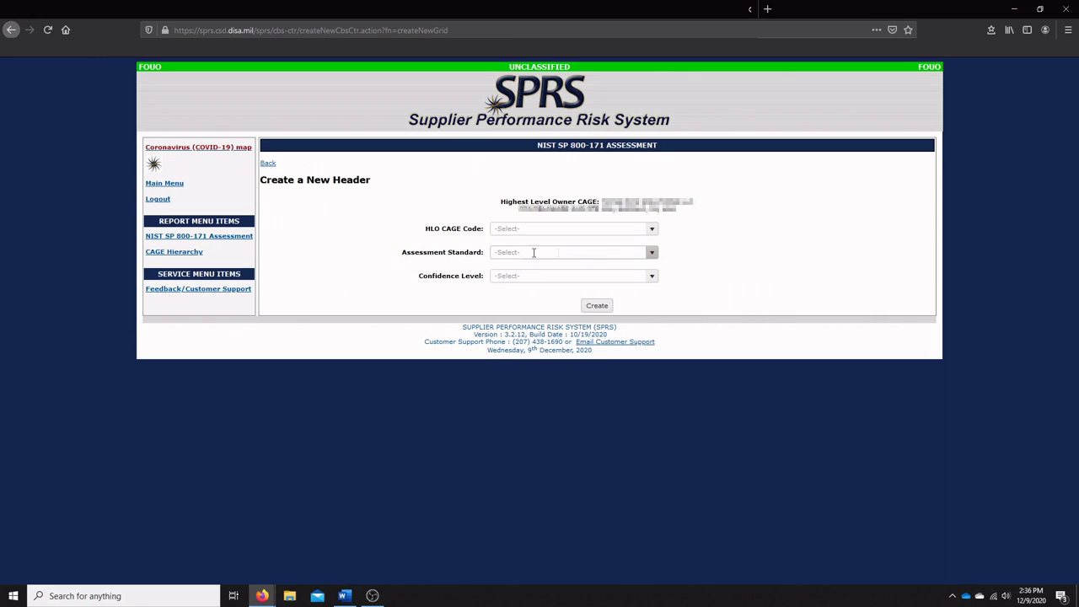
left_click(651, 252)
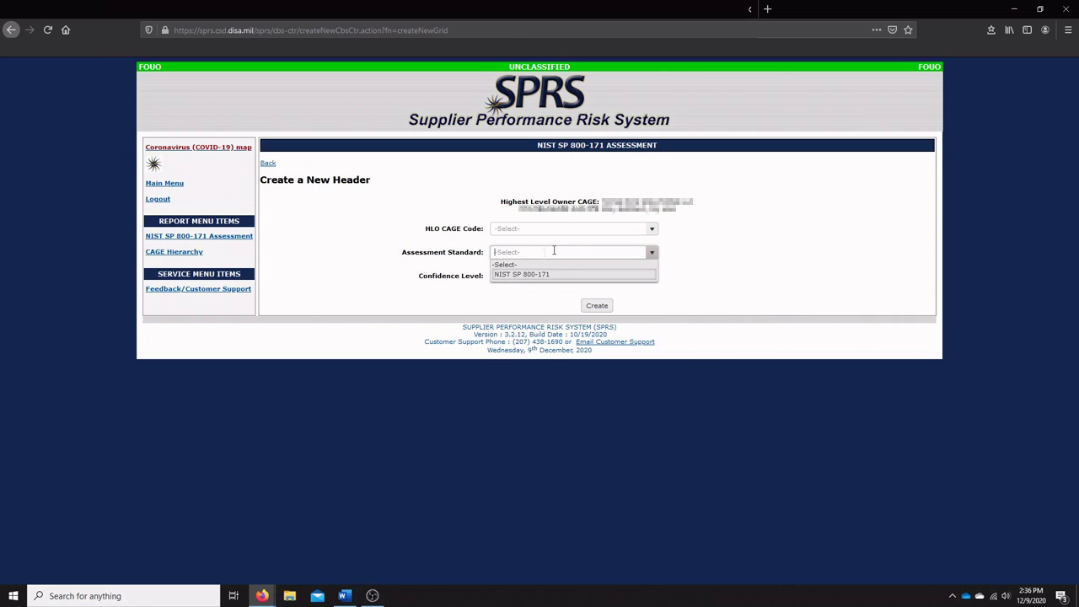
left_click(511, 275)
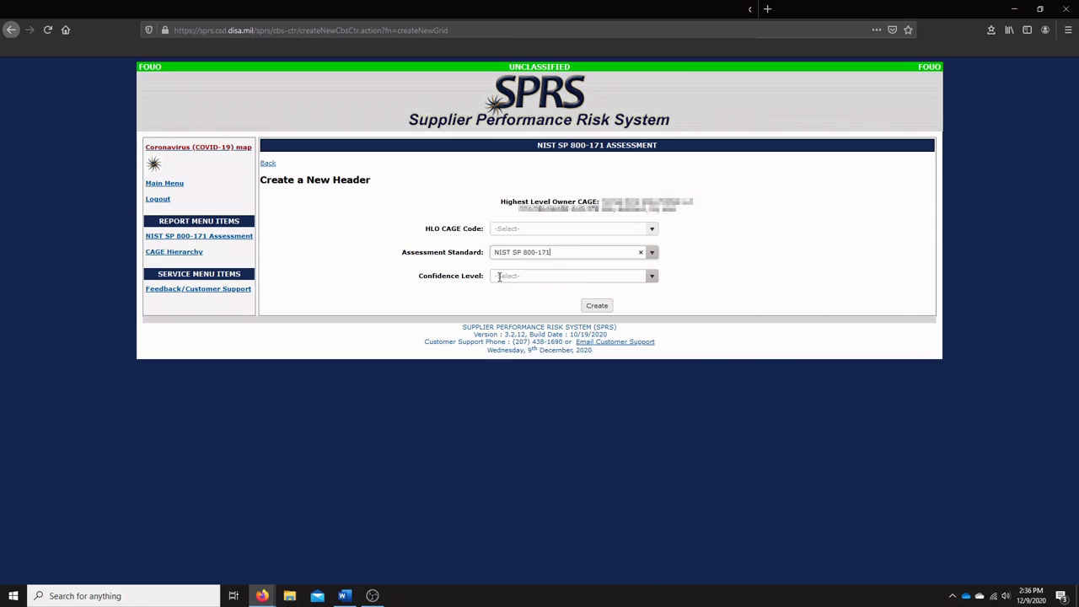
left_click(651, 277)
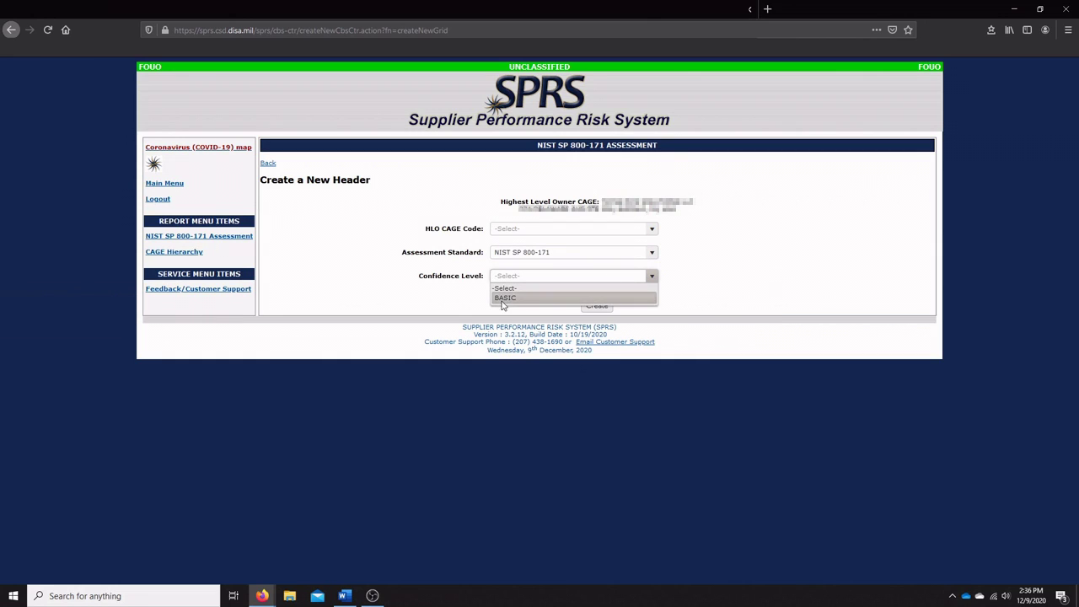
left_click(506, 292)
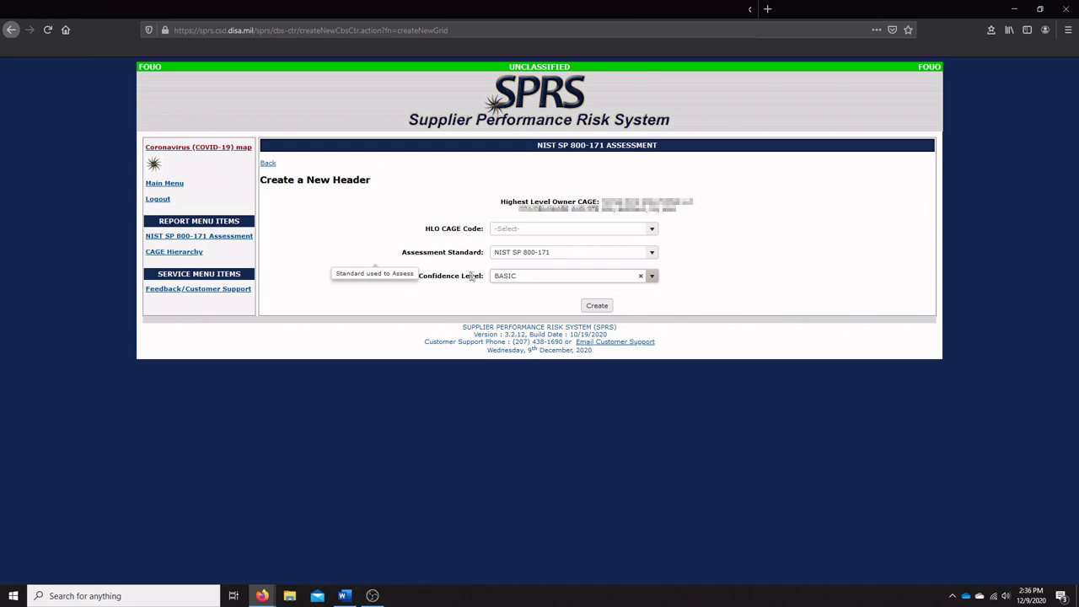
mouse_move(460, 273)
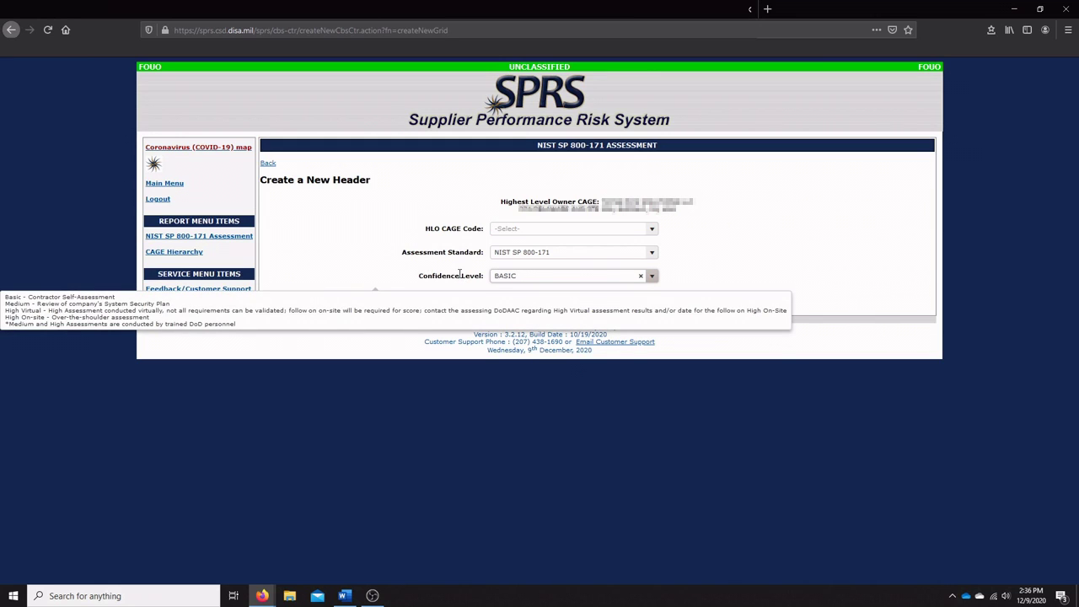
left_click(268, 162)
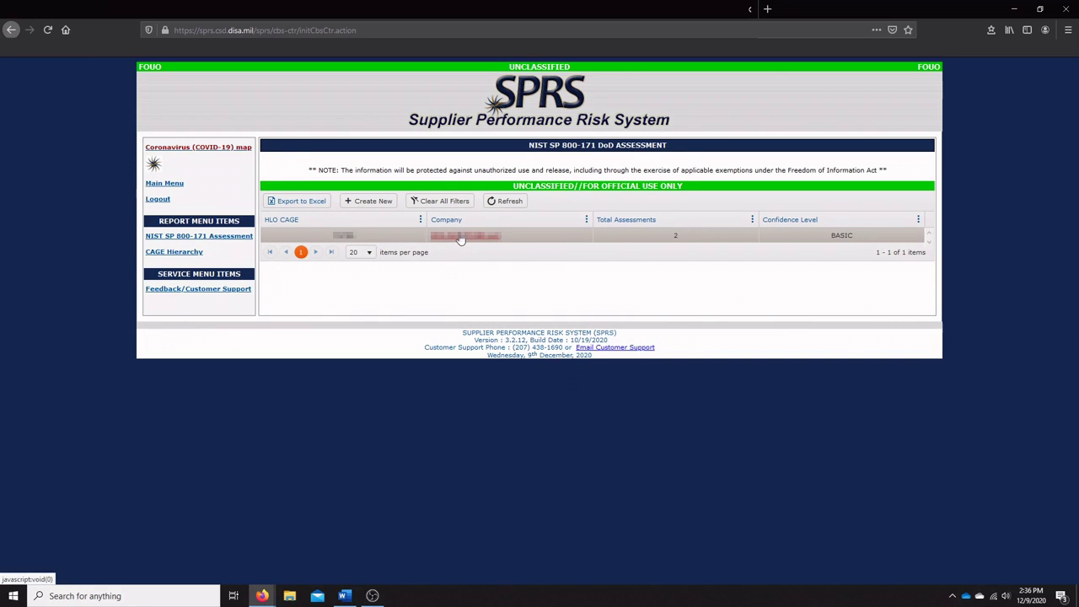
Open the listed company's assessment details and start a new assessment entry.
left_click(461, 238)
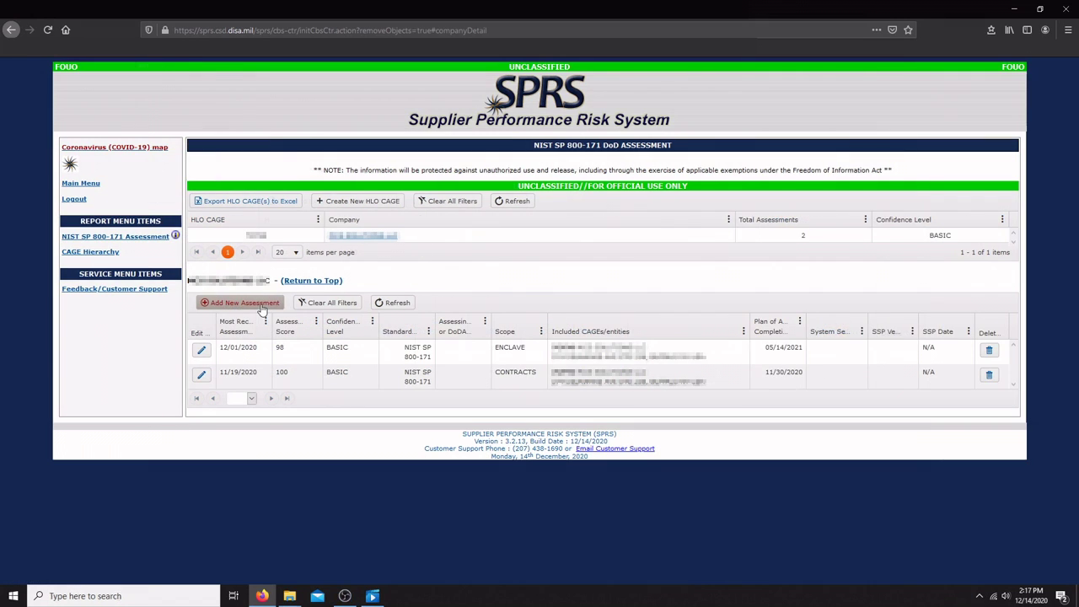
left_click(240, 302)
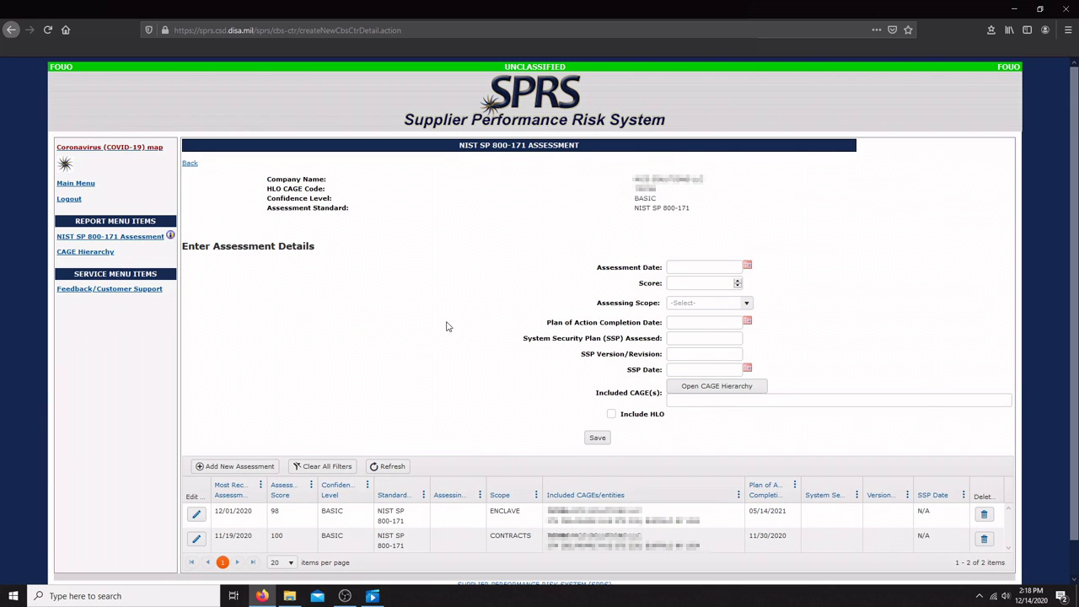
scroll(447, 327, "down", 1)
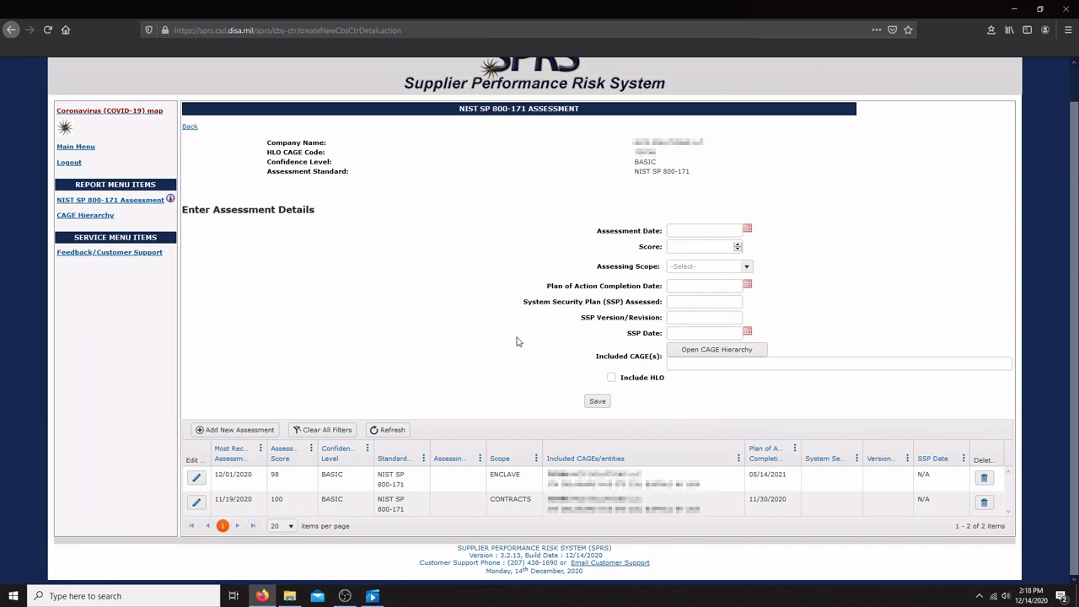
scroll(483, 321, "up", 1)
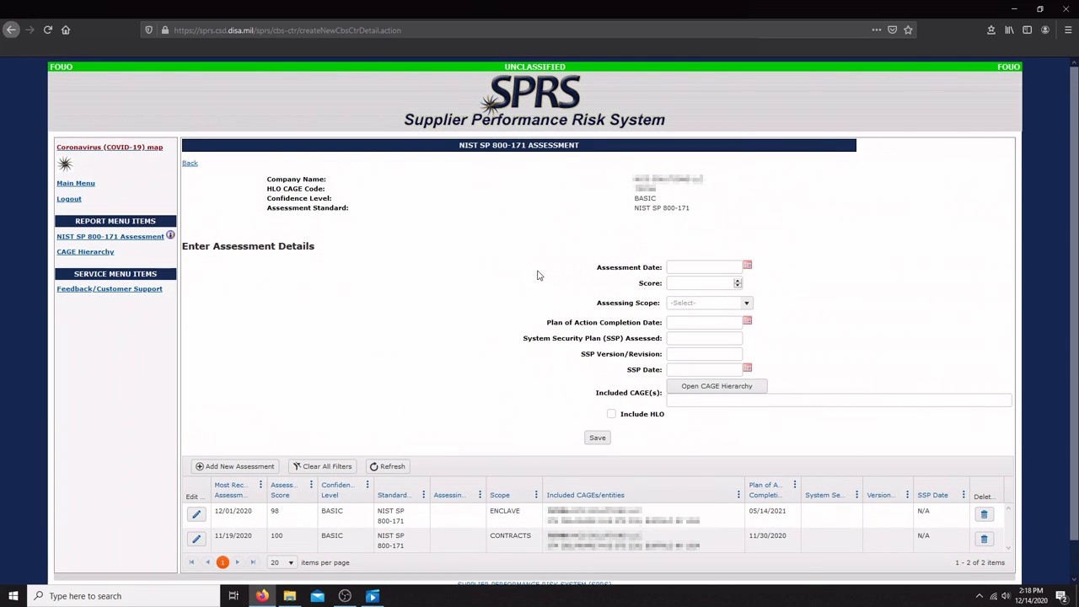
left_click(687, 283)
mouse_move(555, 201)
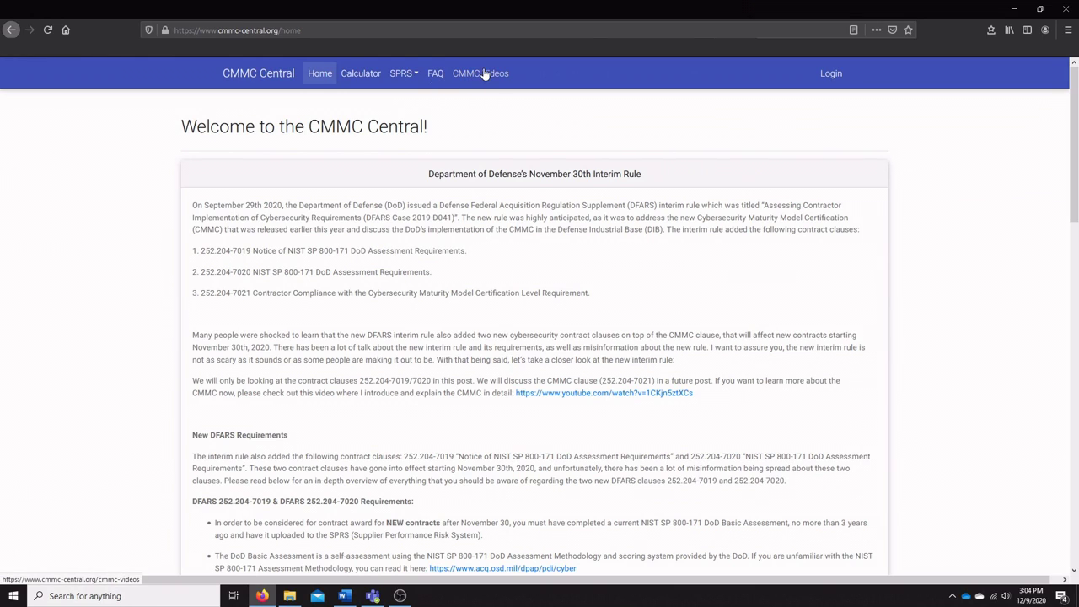
Open the SPRS NIST 800-171 calculator on CMMC Central and mark controls 3.1.3 and 3.1.4 as not implemented.
left_click(377, 75)
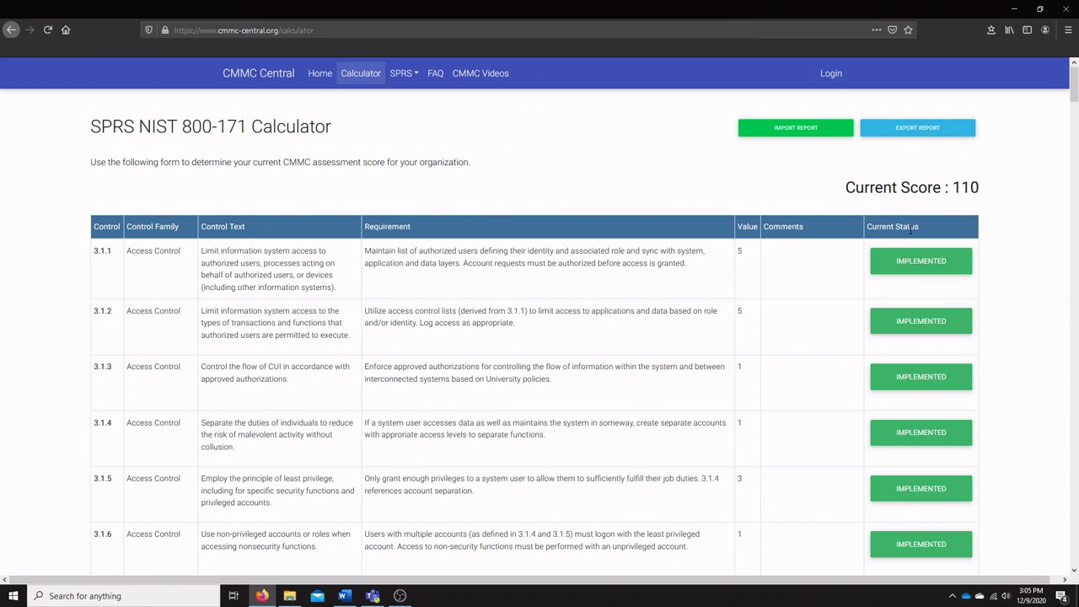
scroll(709, 285, "down", 3)
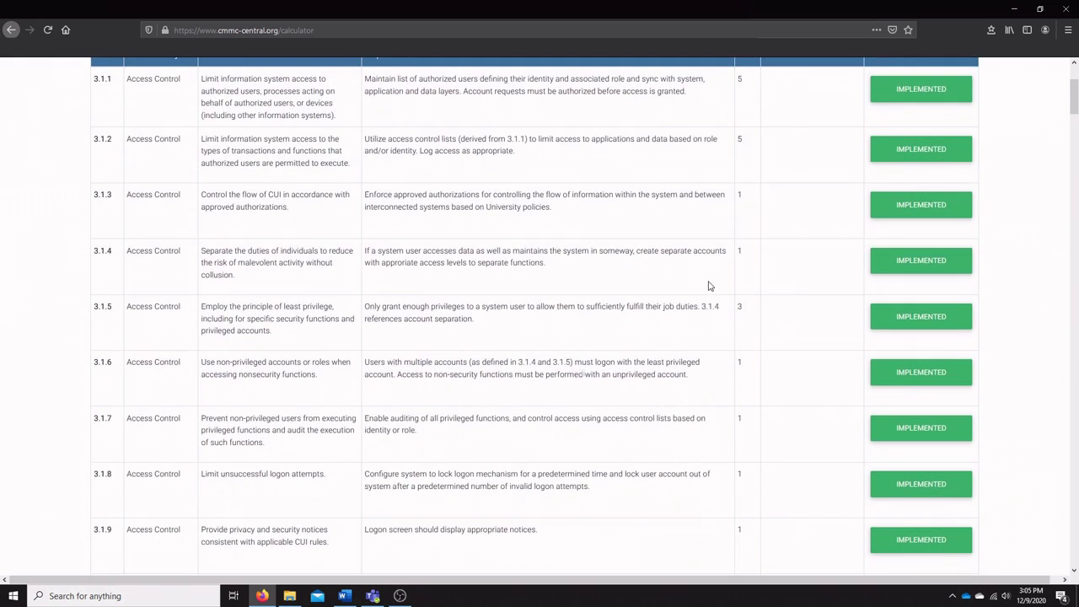
left_click(912, 215)
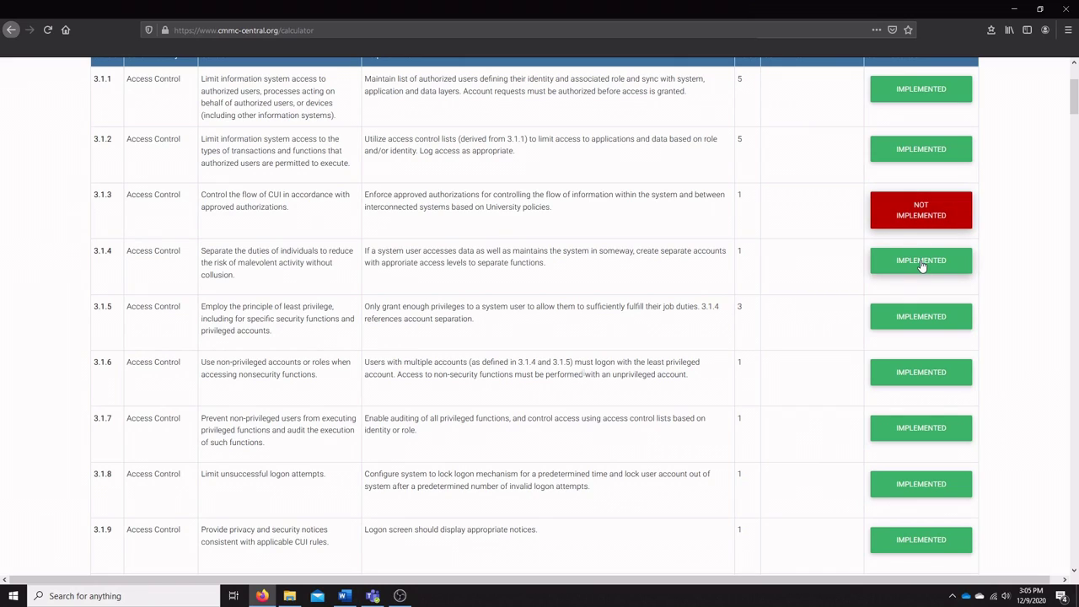
left_click(921, 264)
Mark control 3.5.3, multifactor authentication, as partially implemented in the calculator.
scroll(911, 283, "down", 5)
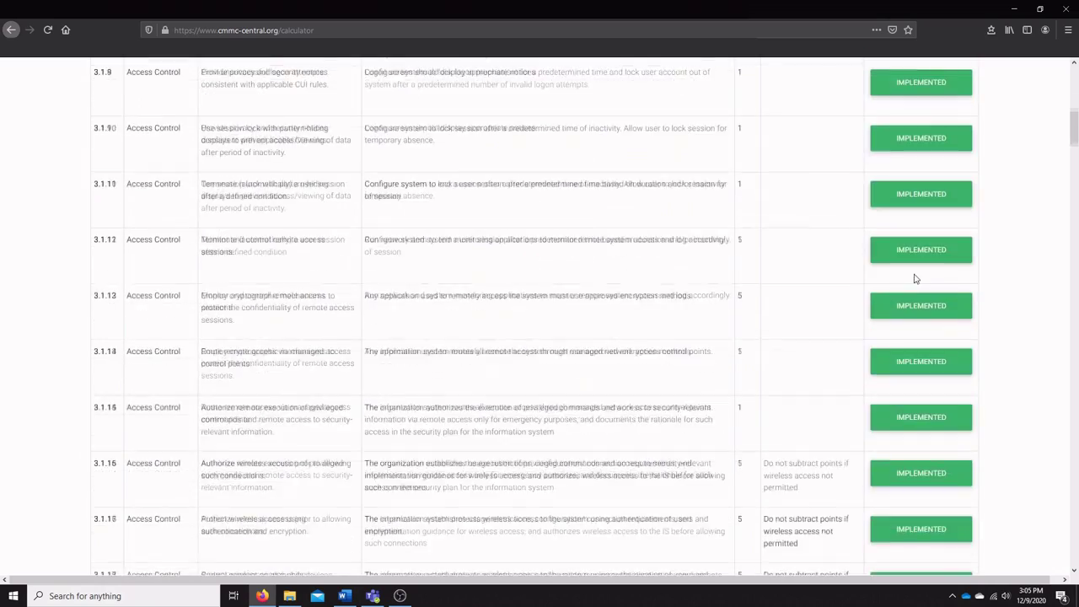
scroll(915, 279, "down", 10)
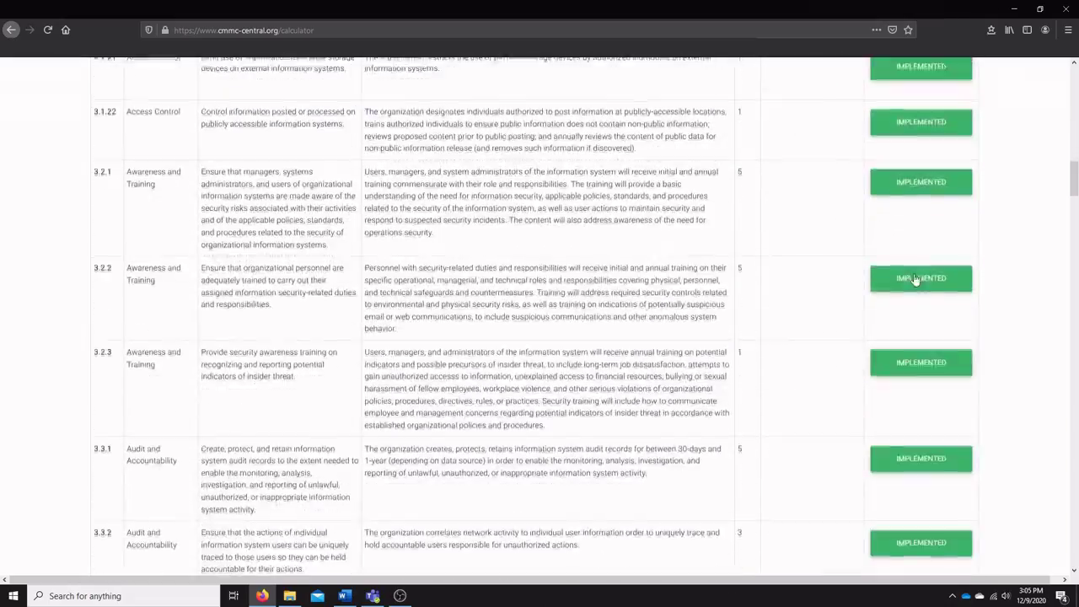
scroll(915, 280, "down", 12)
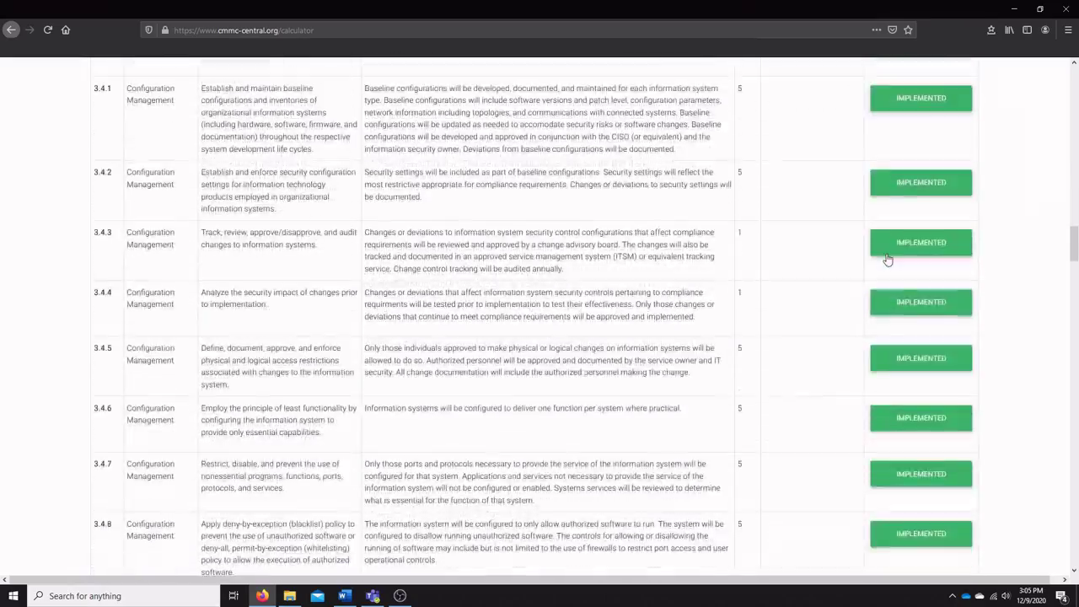
scroll(886, 257, "down", 8)
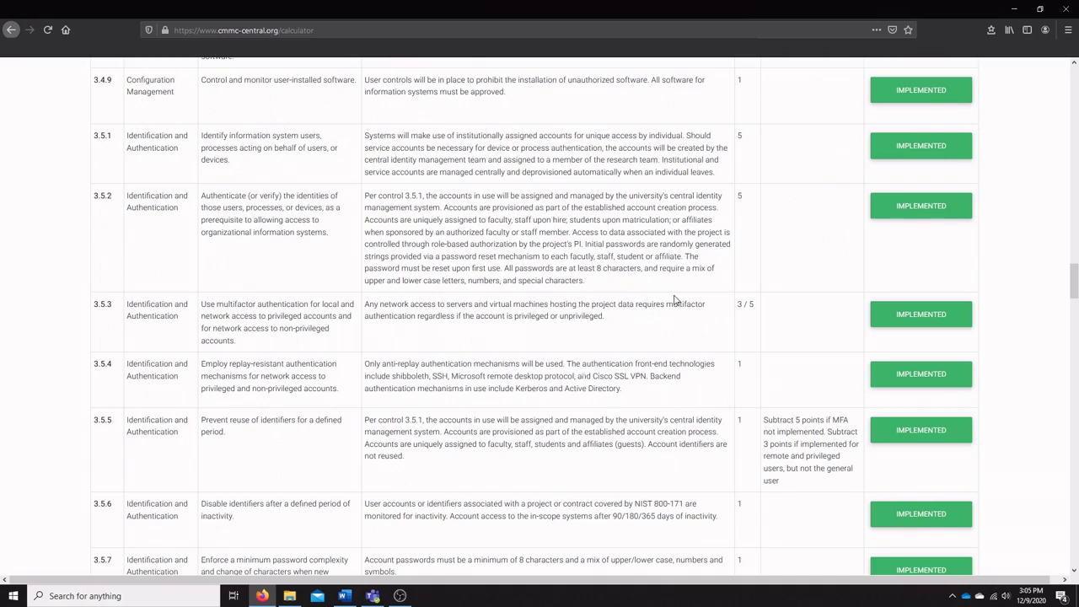
left_click(957, 325)
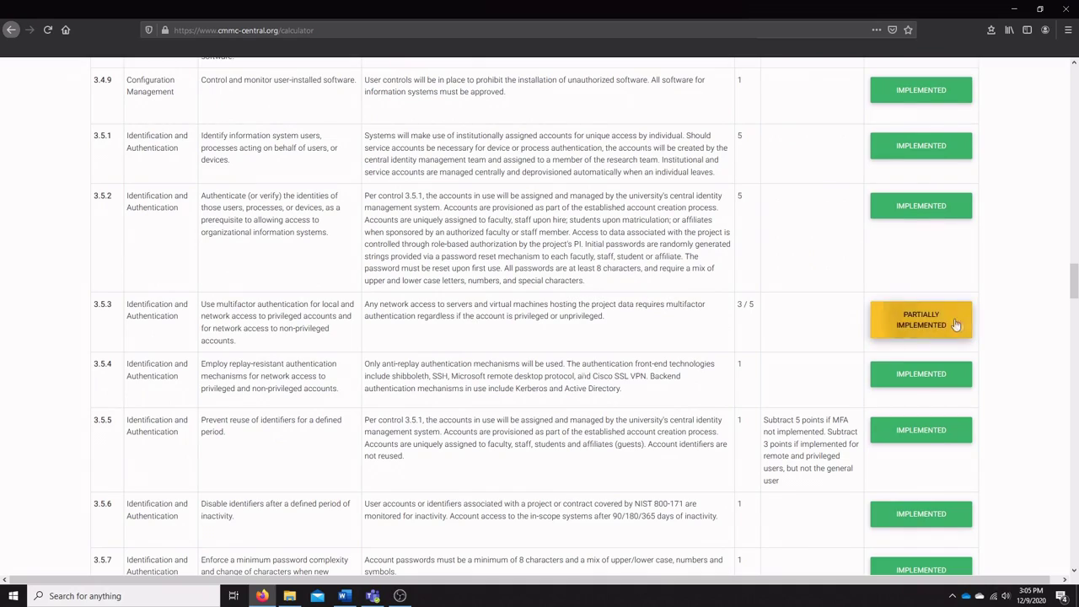
Check the current assessment score above the calculator's control table.
scroll(953, 322, "up", 9)
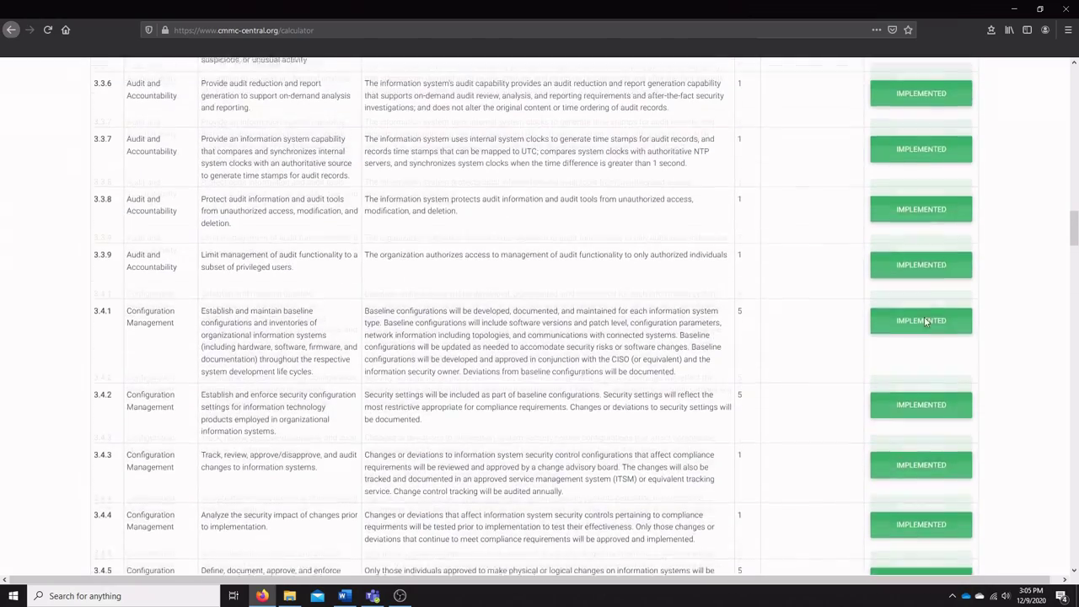
scroll(928, 295, "up", 1)
scroll(936, 270, "up", 6)
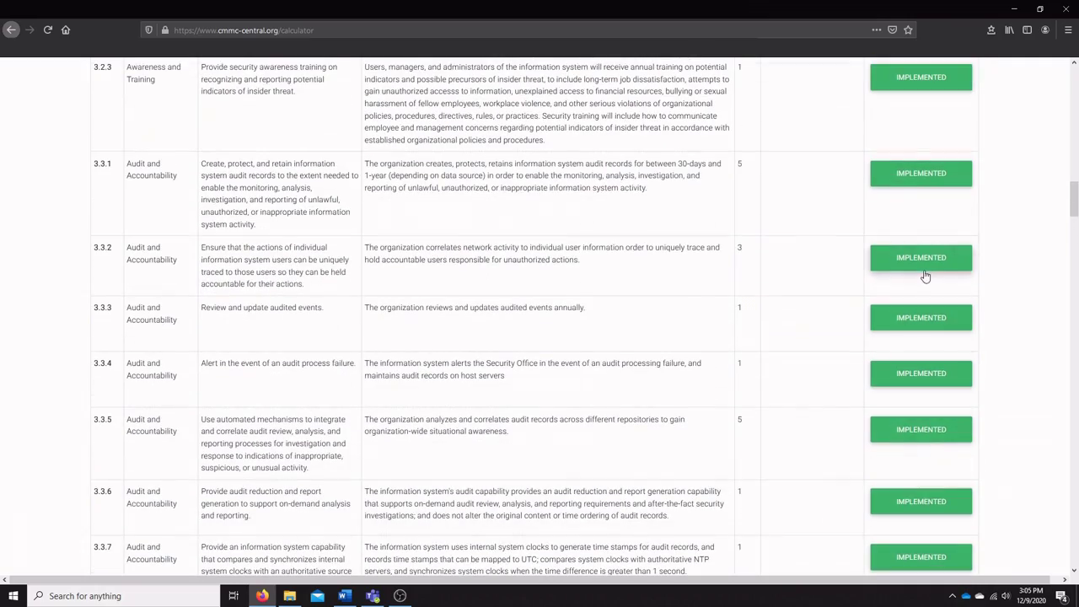
scroll(921, 295, "up", 12)
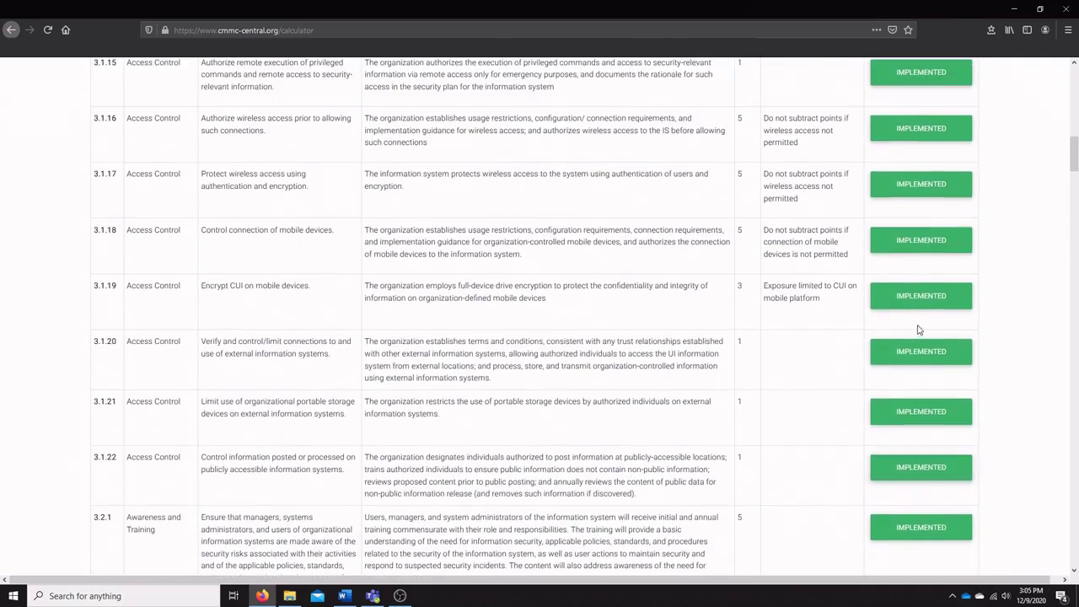
scroll(899, 316, "up", 1)
scroll(899, 316, "up", 8)
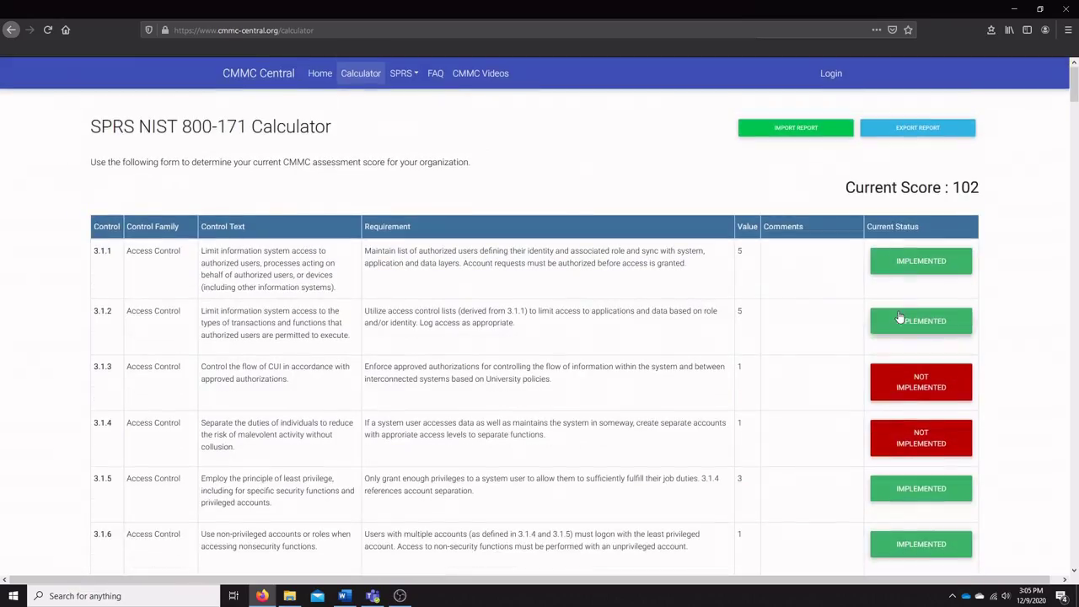
triple_click(958, 194)
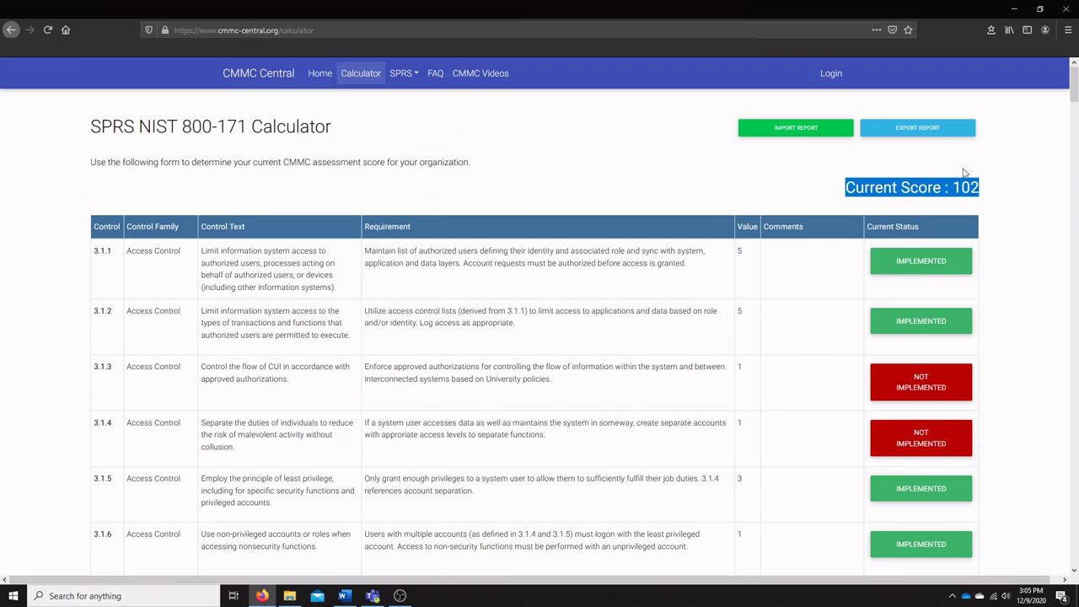
left_click(970, 166)
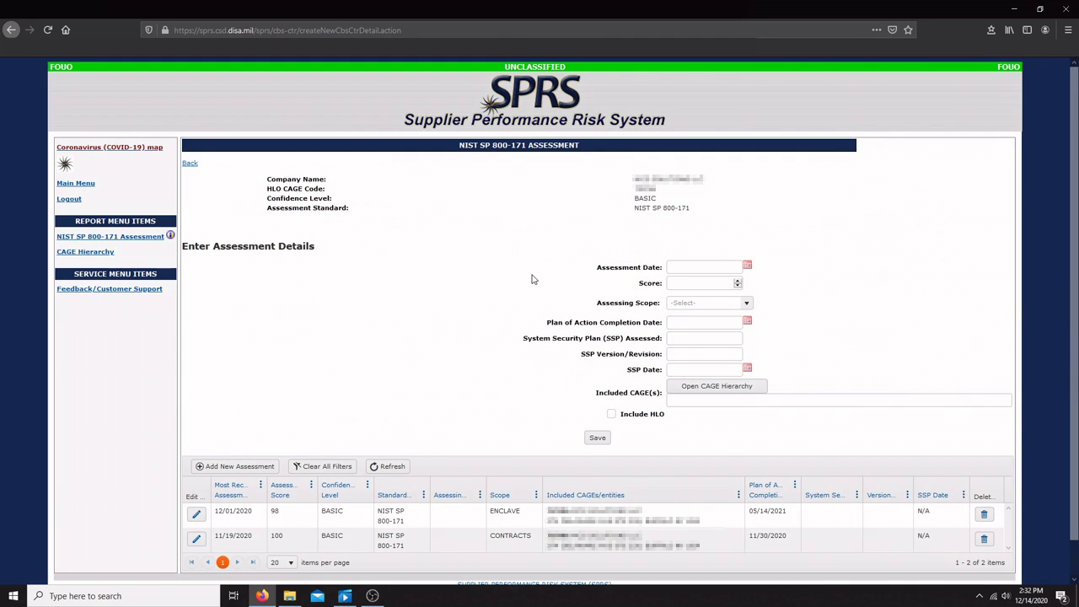
Set the assessment date to 12/01/2020, the score to 102 and the assessing scope to ENCLAVE.
left_click(747, 265)
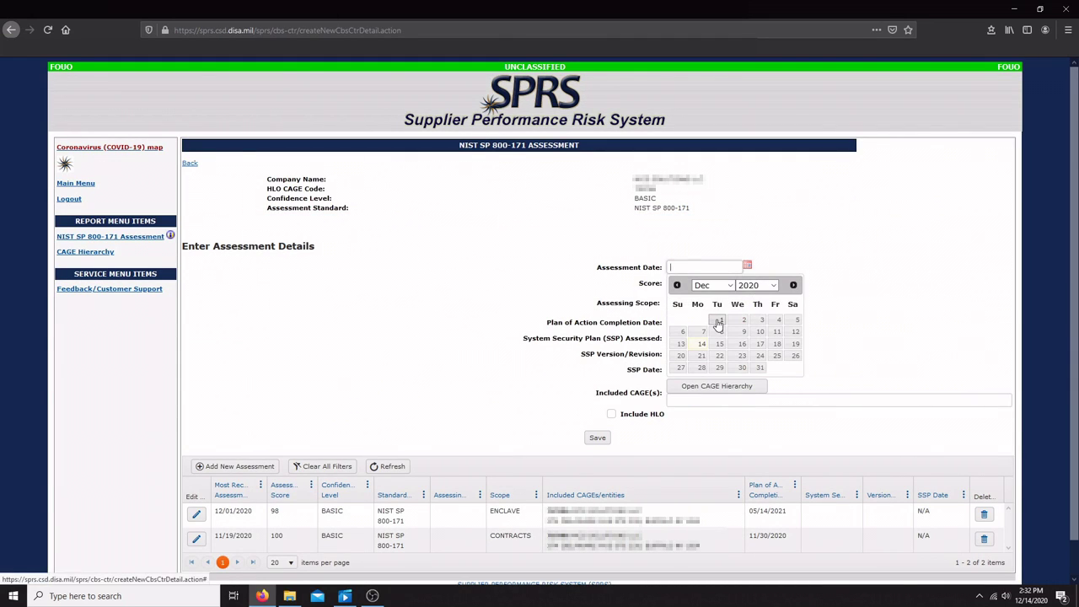
left_click(722, 320)
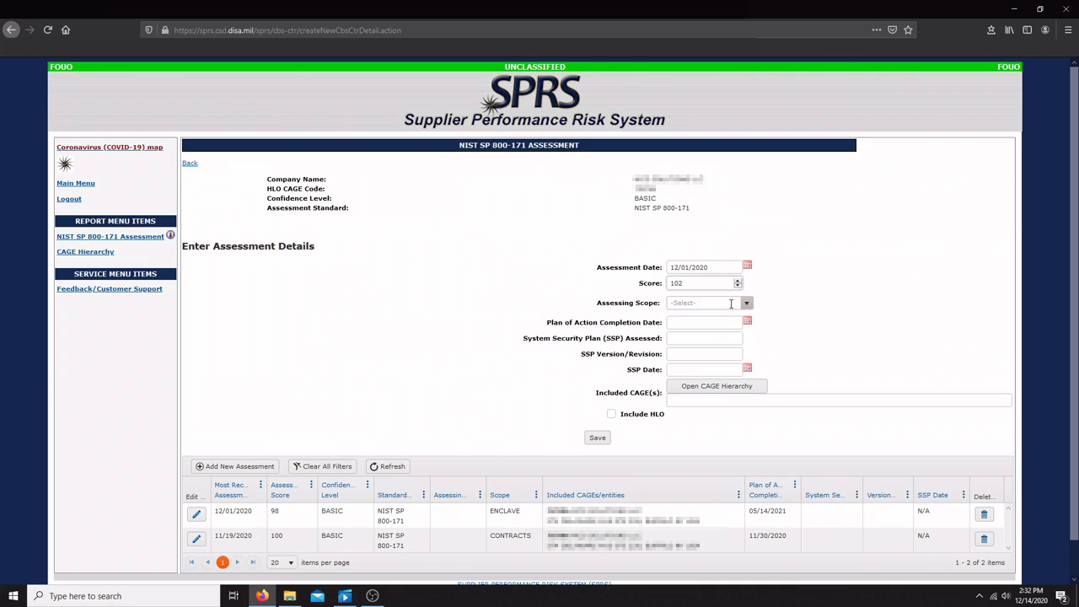
left_click(743, 304)
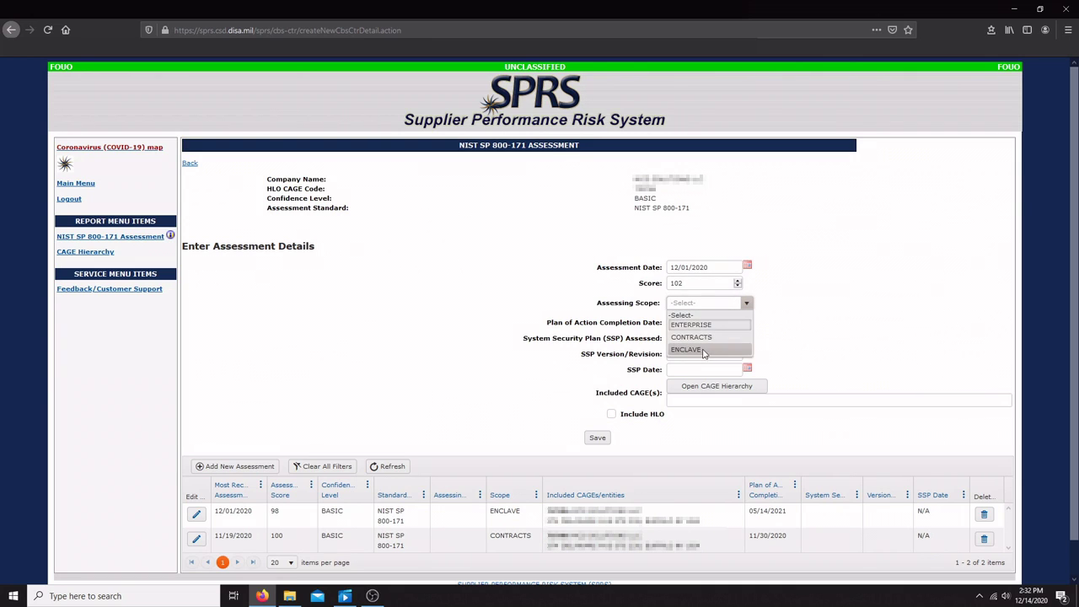
left_click(704, 350)
mouse_move(634, 305)
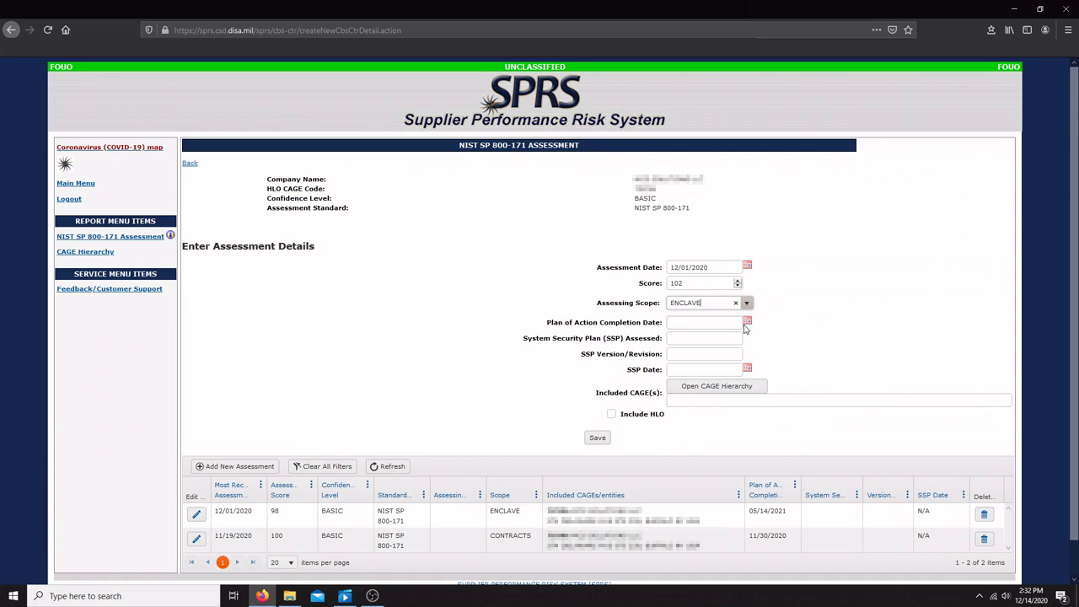
Set the plan of action completion date to 03/31/2021.
left_click(748, 323)
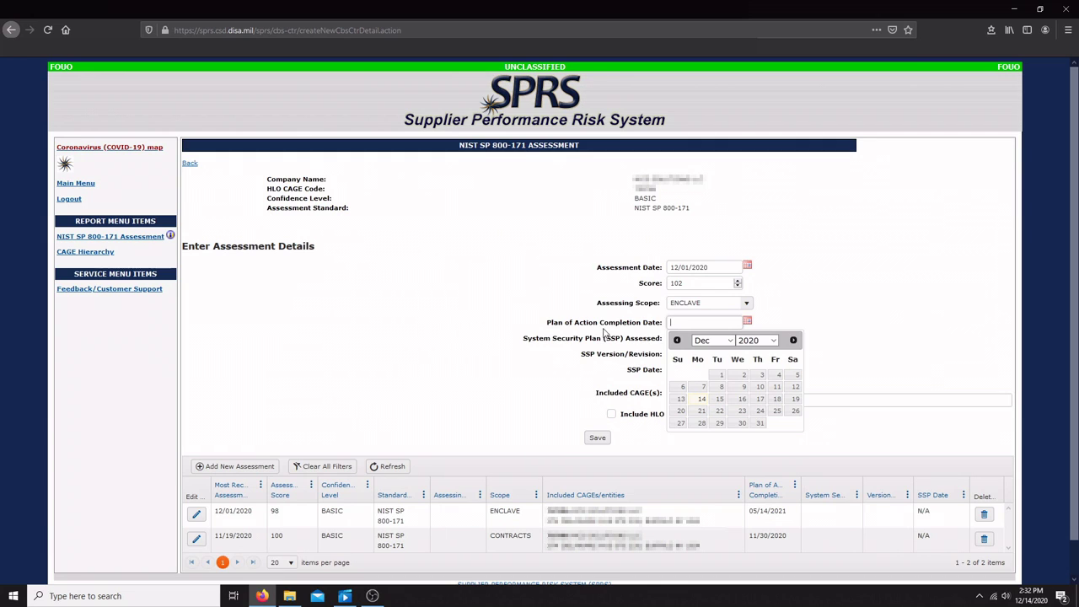
left_click(793, 340)
left_click(792, 340)
left_click(793, 340)
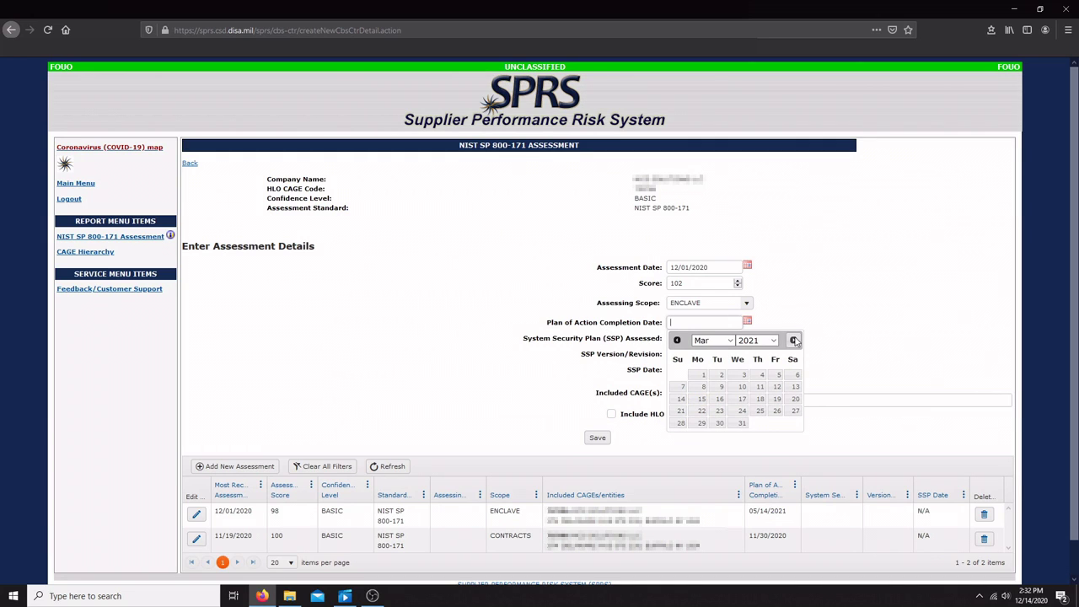
left_click(742, 423)
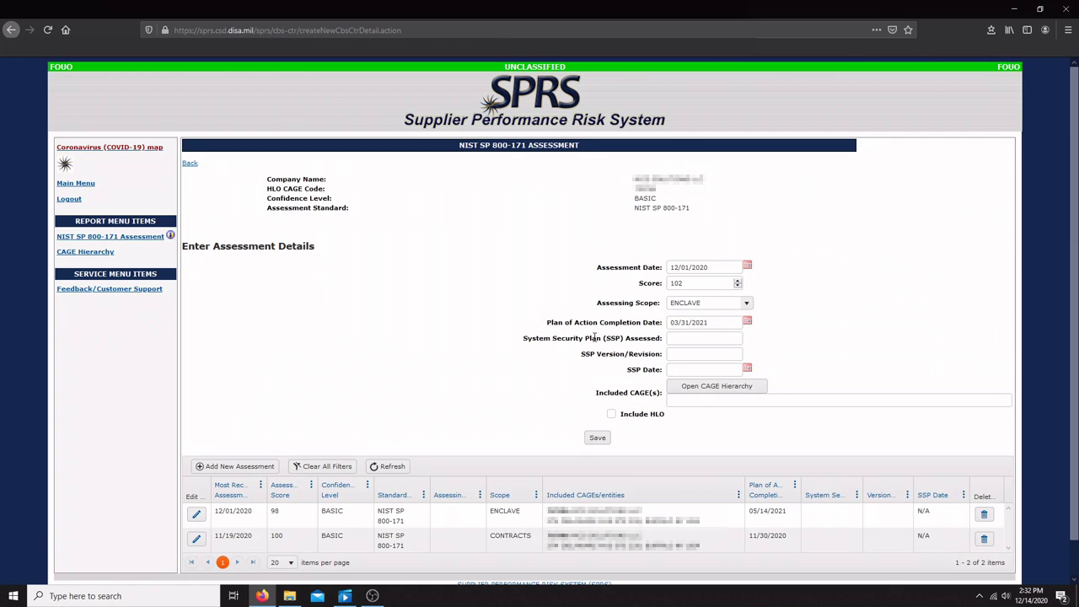
Enter "FakeCo's System Security Plan" as the SSP assessed and 2.0 as its version/revision.
left_click(700, 337)
type("FakeCo's S")
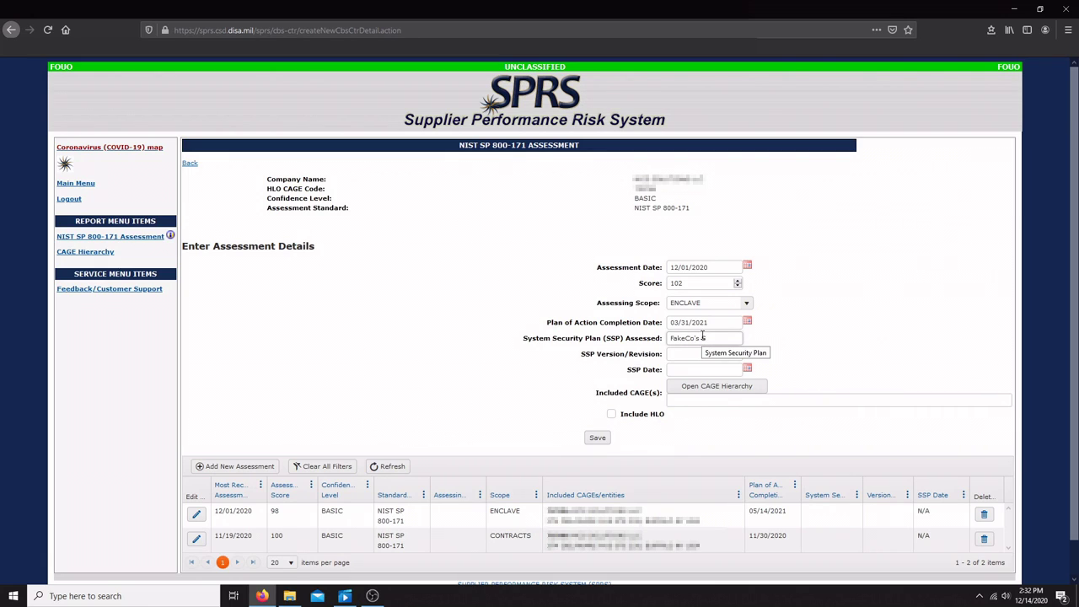
type("ystem Security P")
type("lan")
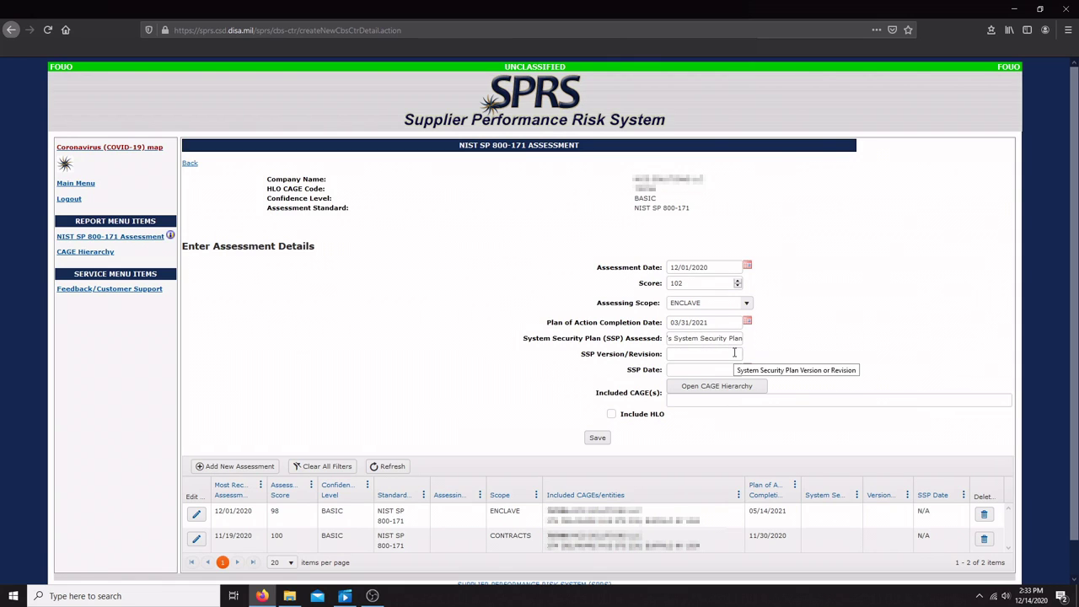
left_click(734, 354)
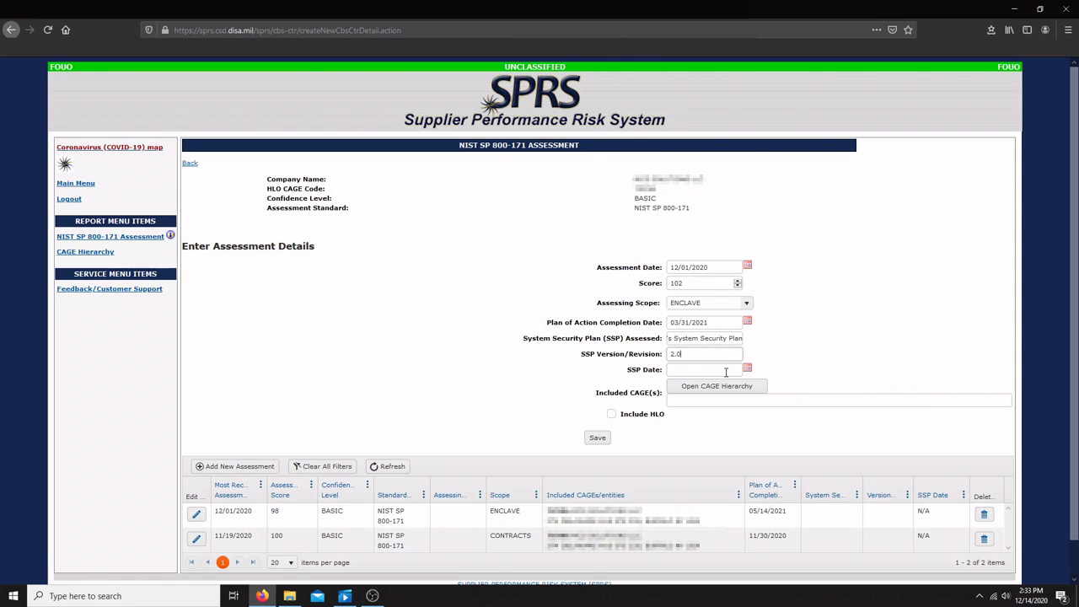
Set the SSP date to 12/31/2019.
left_click(747, 369)
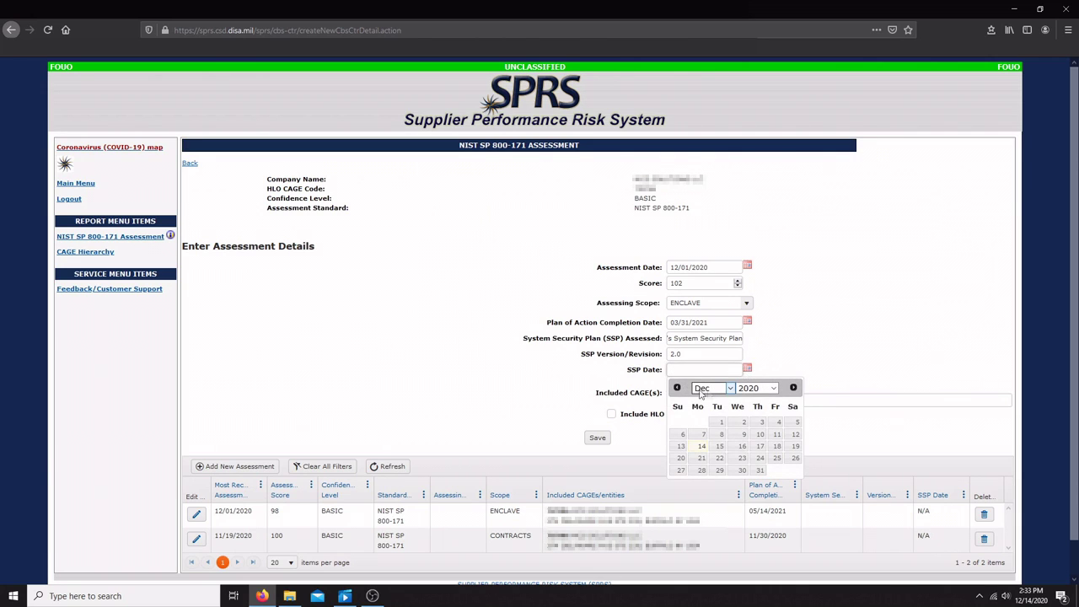
left_click(763, 388)
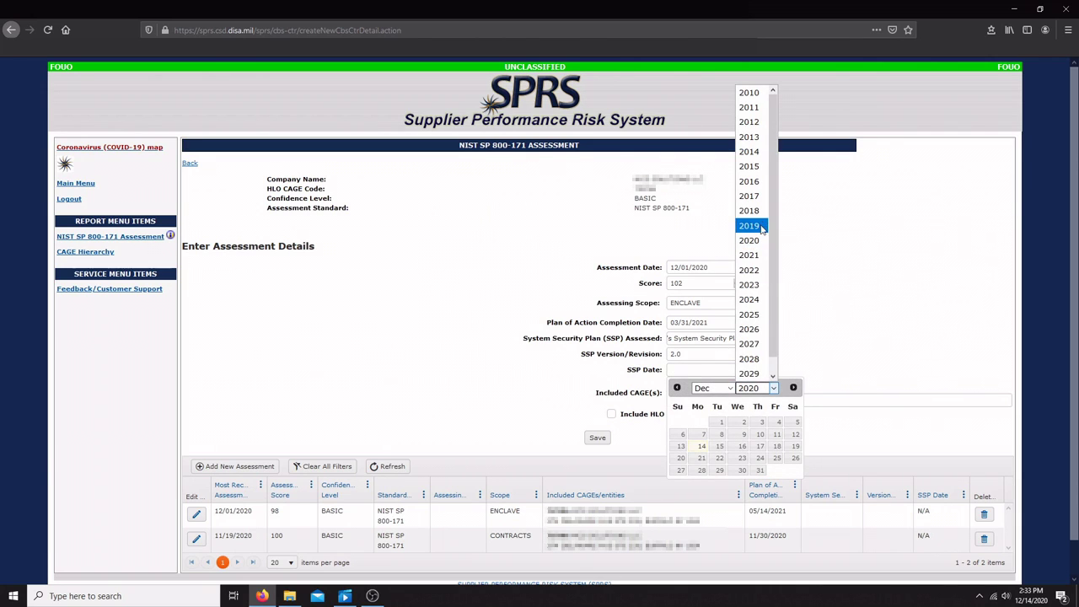
left_click(750, 226)
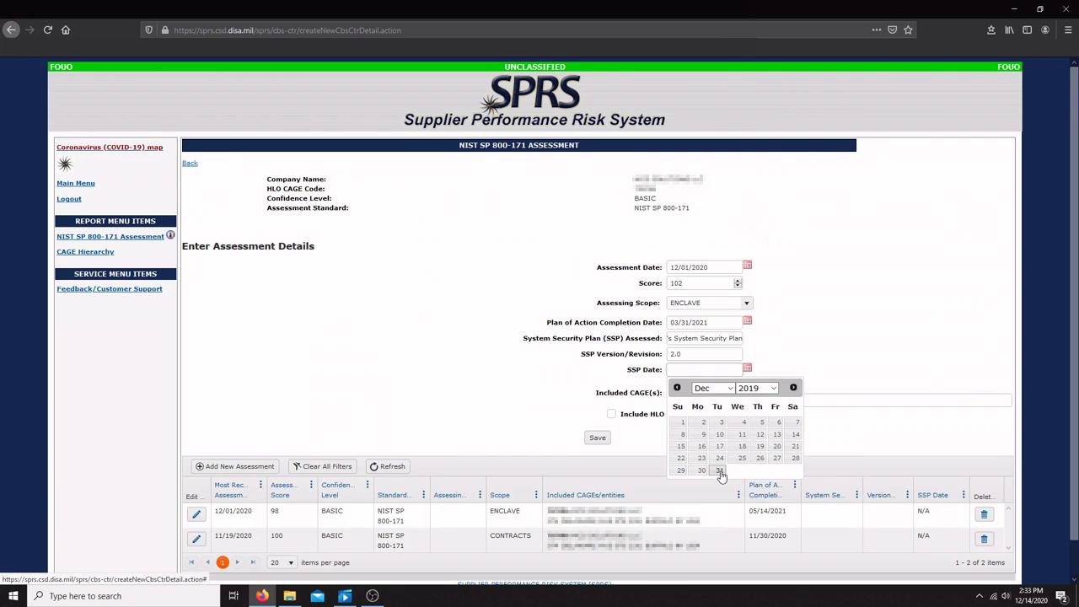
left_click(719, 470)
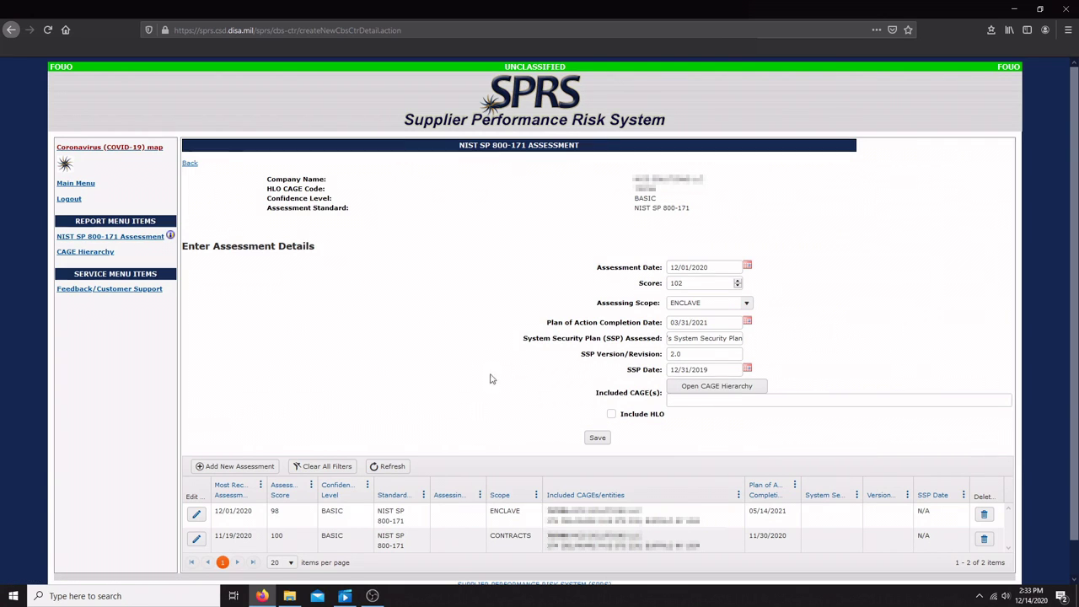
scroll(594, 403, "down", 1)
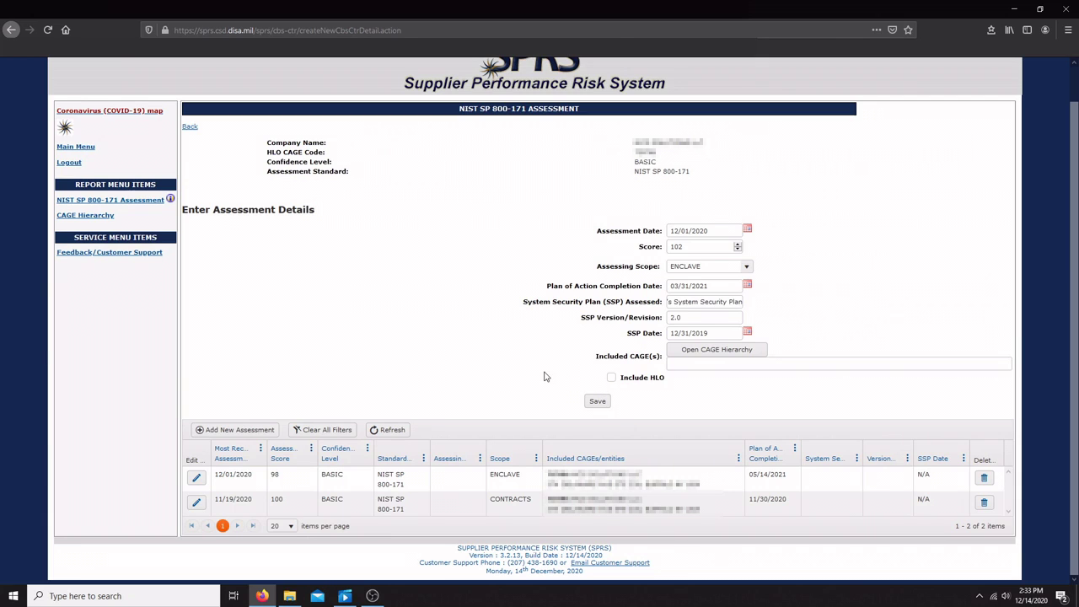